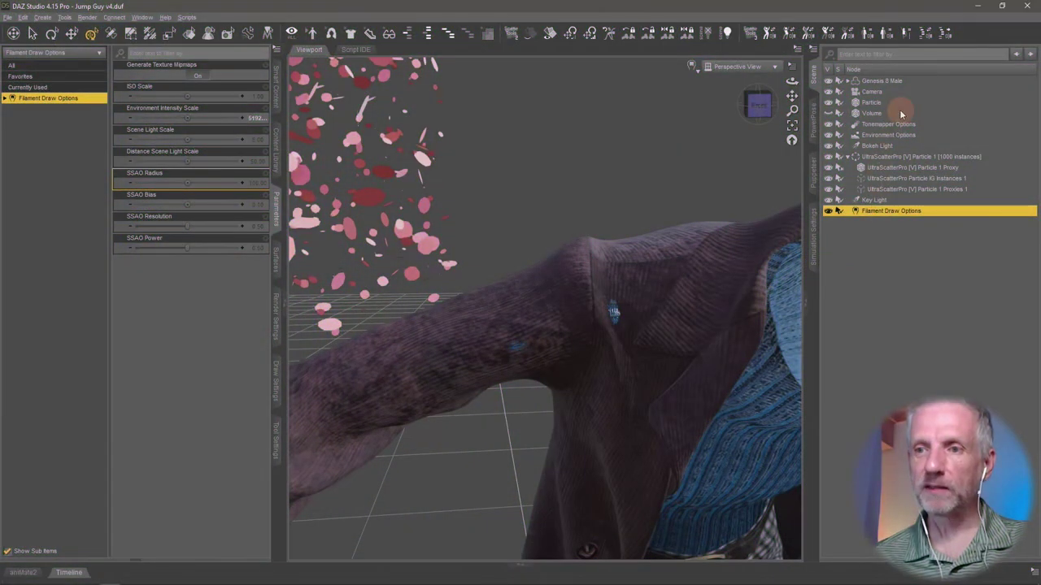
# Select The Max Jacket under Genesis 8 Male in the scene and briefly hide it to check the shirt underneath
pyautogui.click(848, 156)
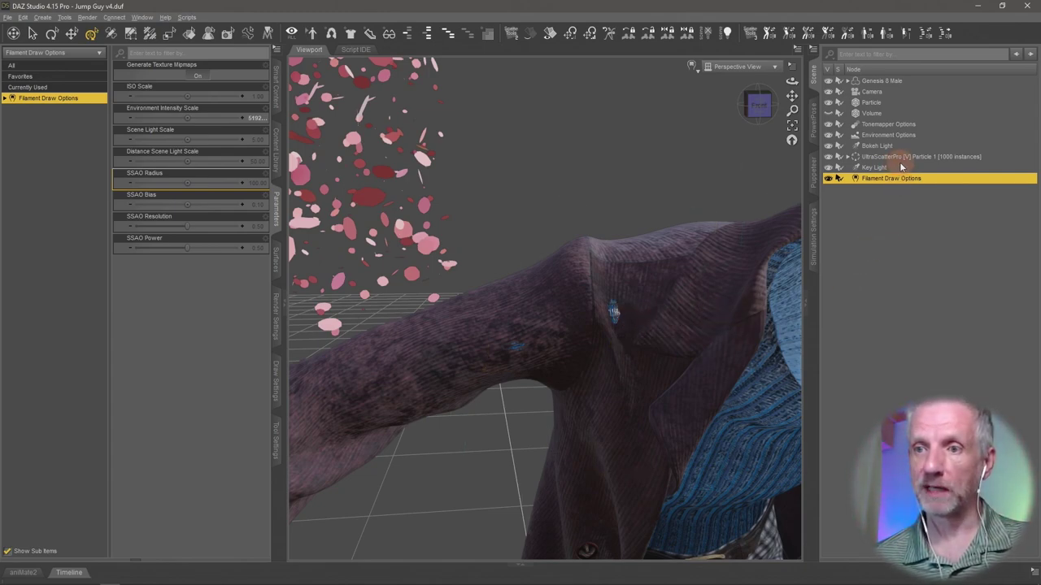
pyautogui.click(848, 81)
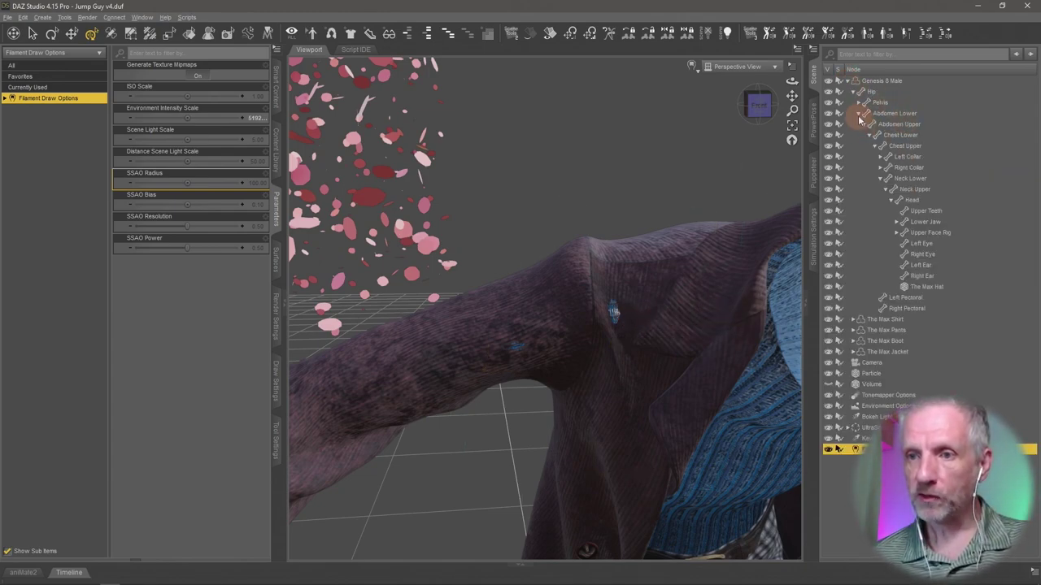
pyautogui.click(859, 113)
pyautogui.click(889, 156)
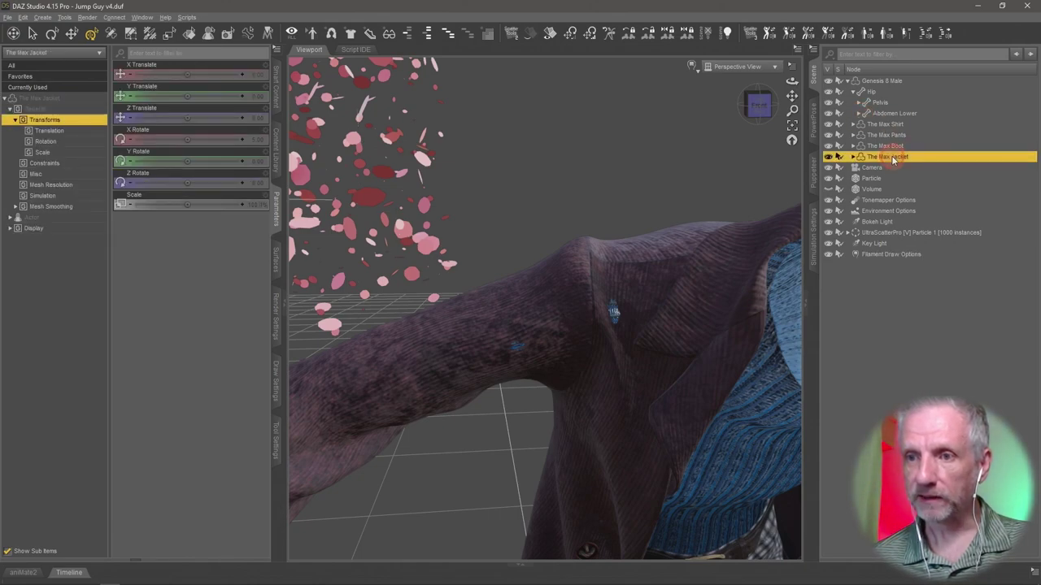
pyautogui.click(828, 158)
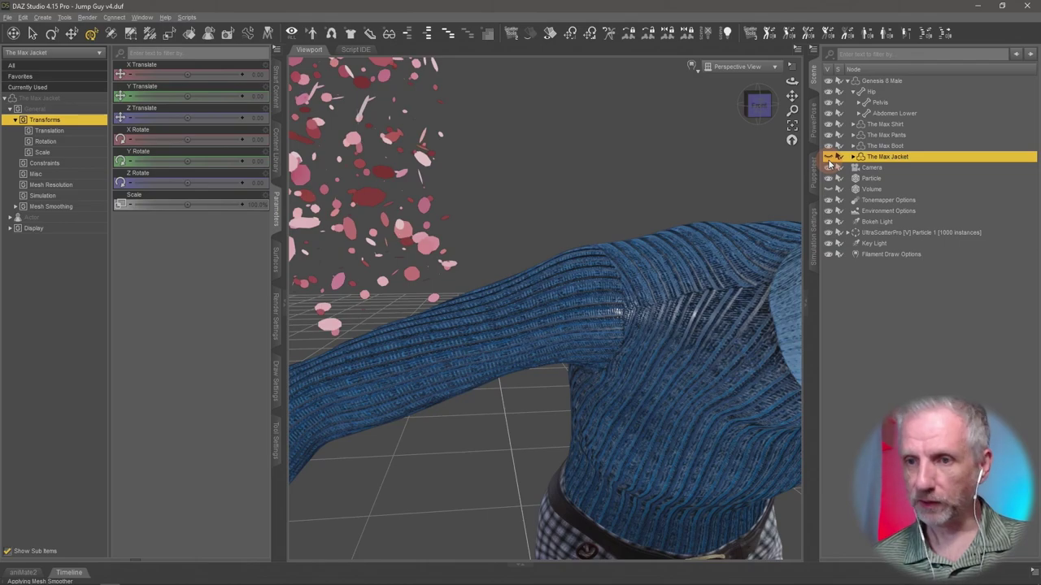
pyautogui.click(829, 157)
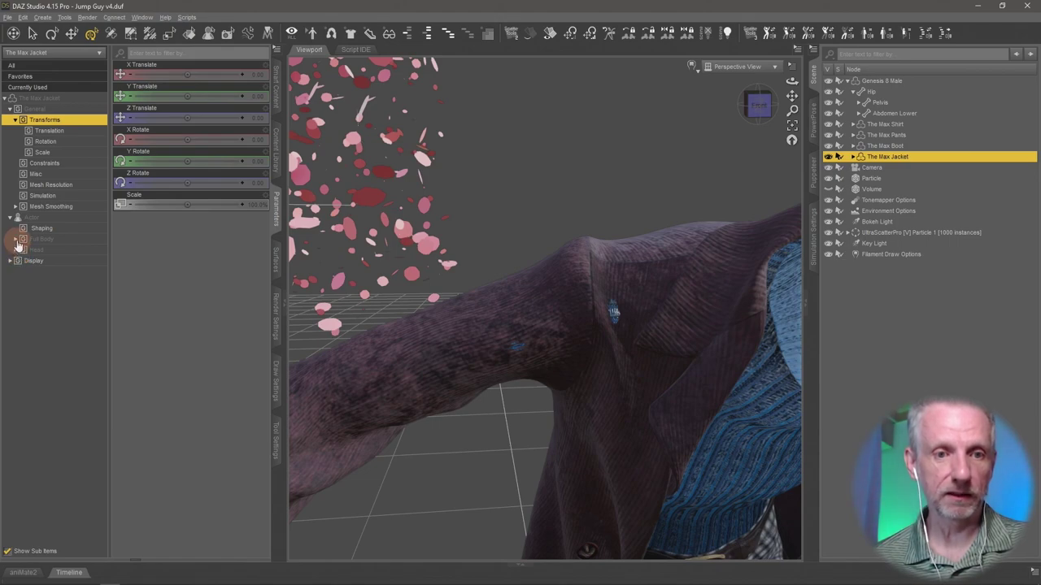
# Try enlarging the jacket with the ExpandAll shaping morph at about 22.4% and reset it
pyautogui.click(37, 229)
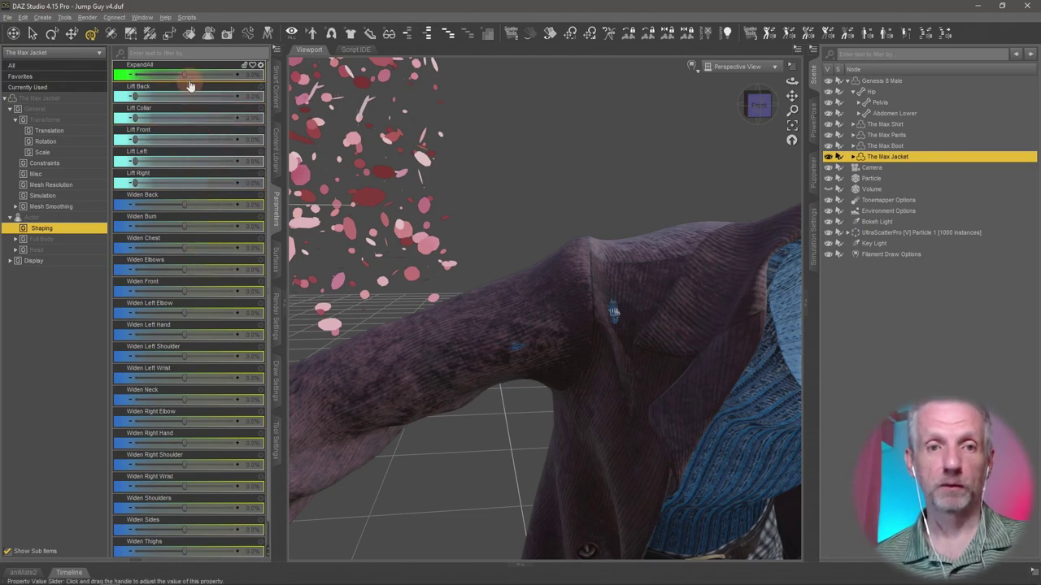
pyautogui.moveTo(184, 74); pyautogui.dragTo(195, 74)
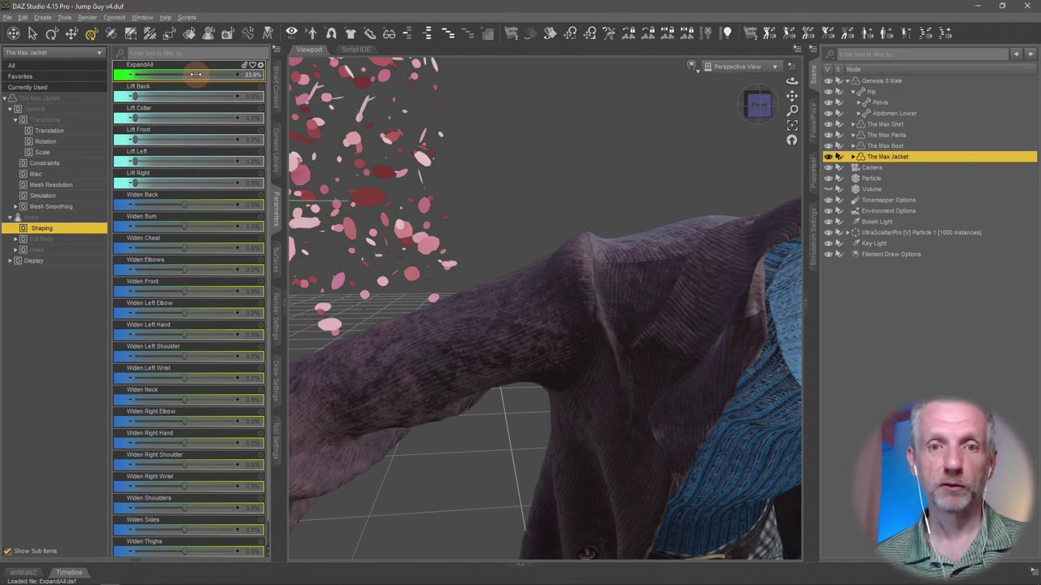
pyautogui.moveTo(611, 318)
pyautogui.mouseDown()
pyautogui.moveTo(578, 325)
pyautogui.moveTo(618, 319)
pyautogui.mouseUp()
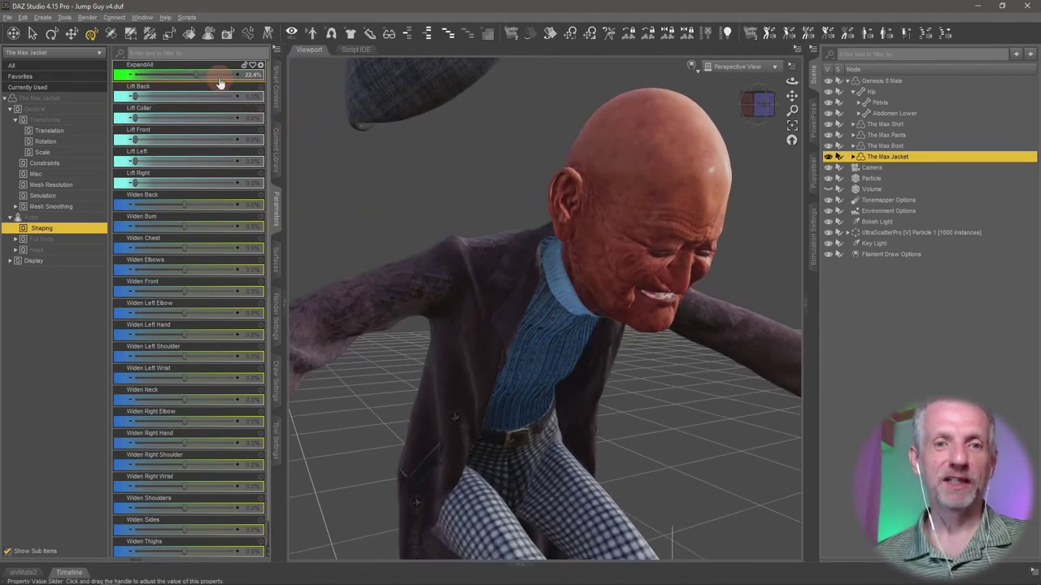
pyautogui.scroll(5, 424, 281)
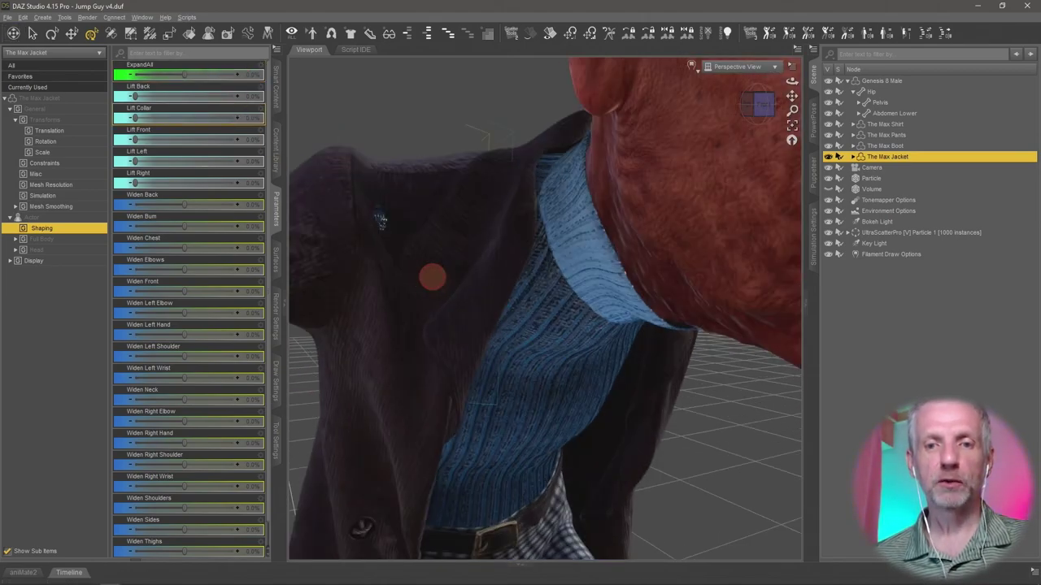
pyautogui.scroll(-3, 432, 277)
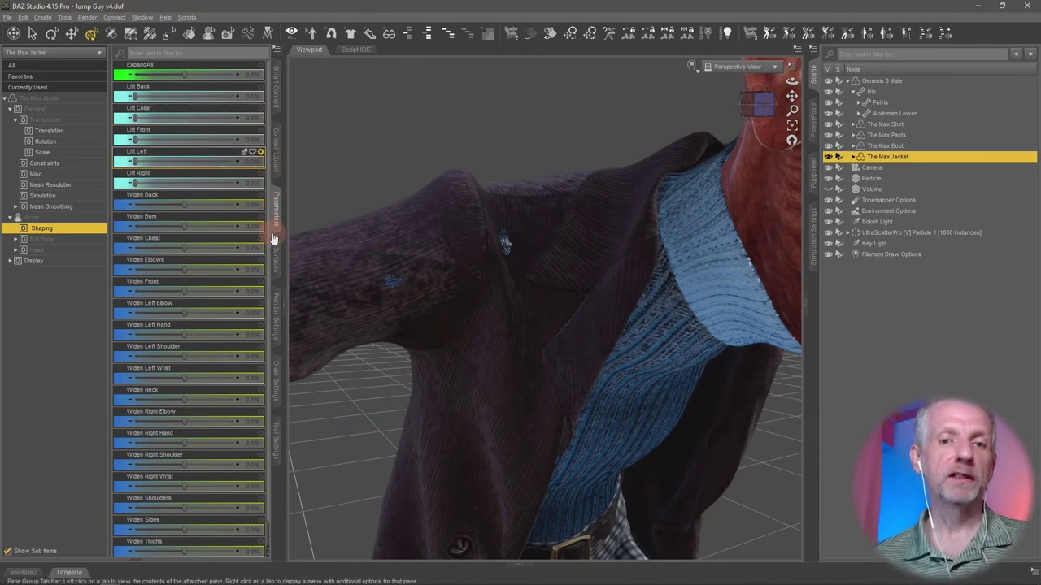
pyautogui.scroll(-1, 261, 232)
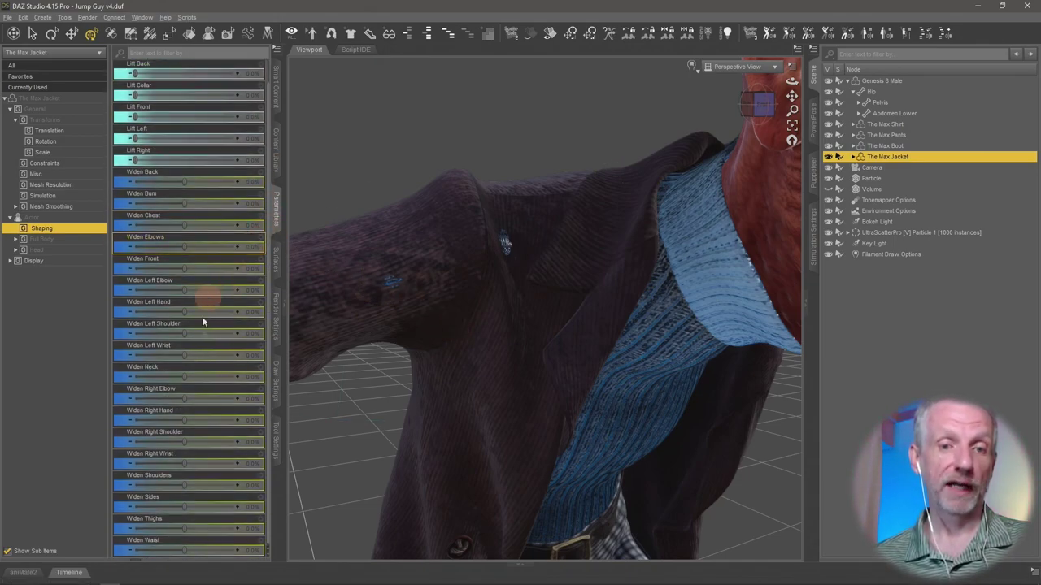
pyautogui.scroll(1, 211, 386)
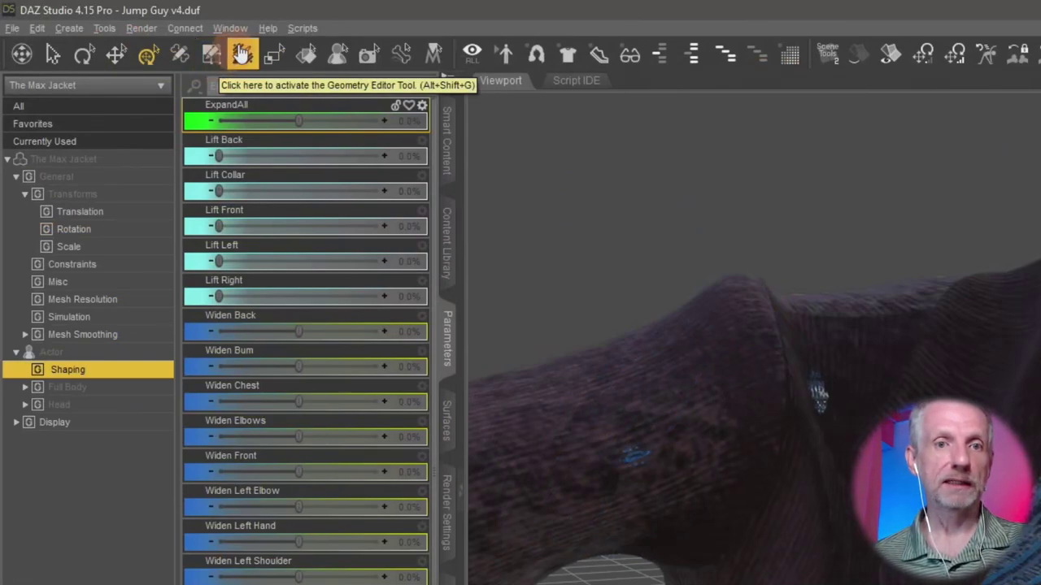
pyautogui.click(230, 28)
pyautogui.moveTo(253, 45)
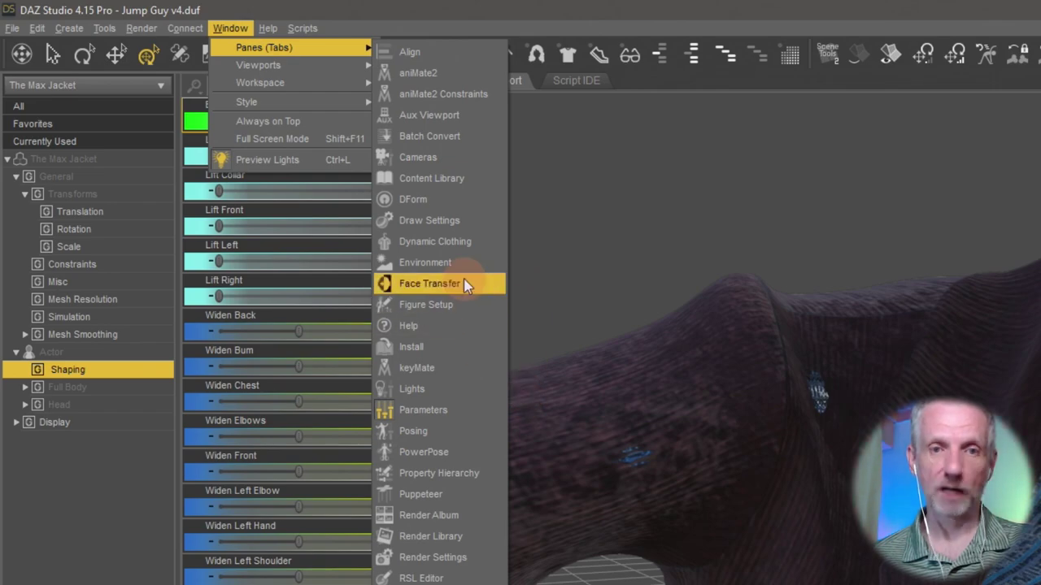
pyautogui.click(352, 11)
pyautogui.click(104, 28)
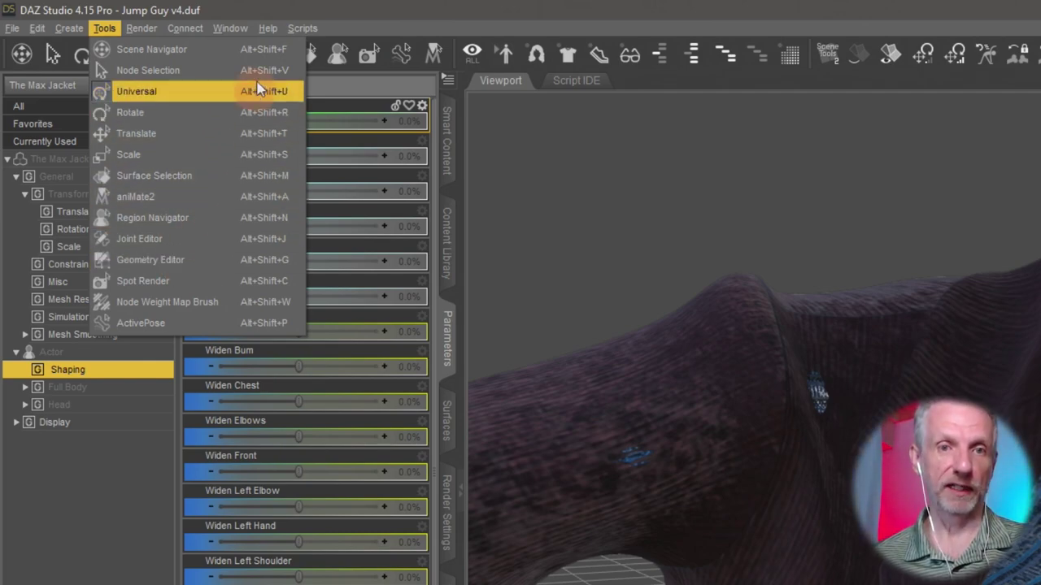
pyautogui.moveTo(230, 28)
pyautogui.moveTo(279, 50)
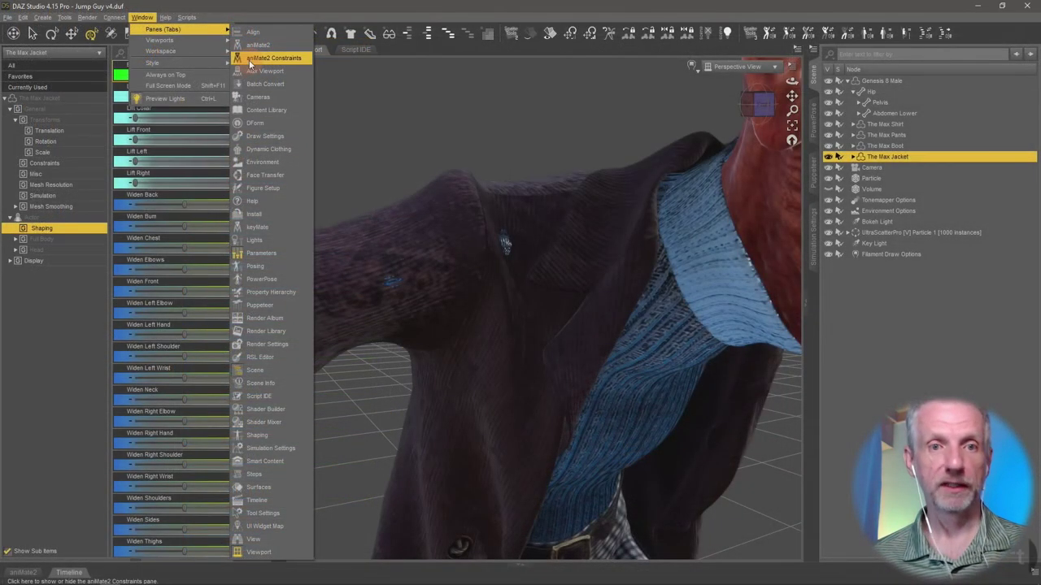
pyautogui.press('Escape')
# Activate the Geometry Editor tool, show its tool settings and widen the Group Name column
pyautogui.click(130, 34)
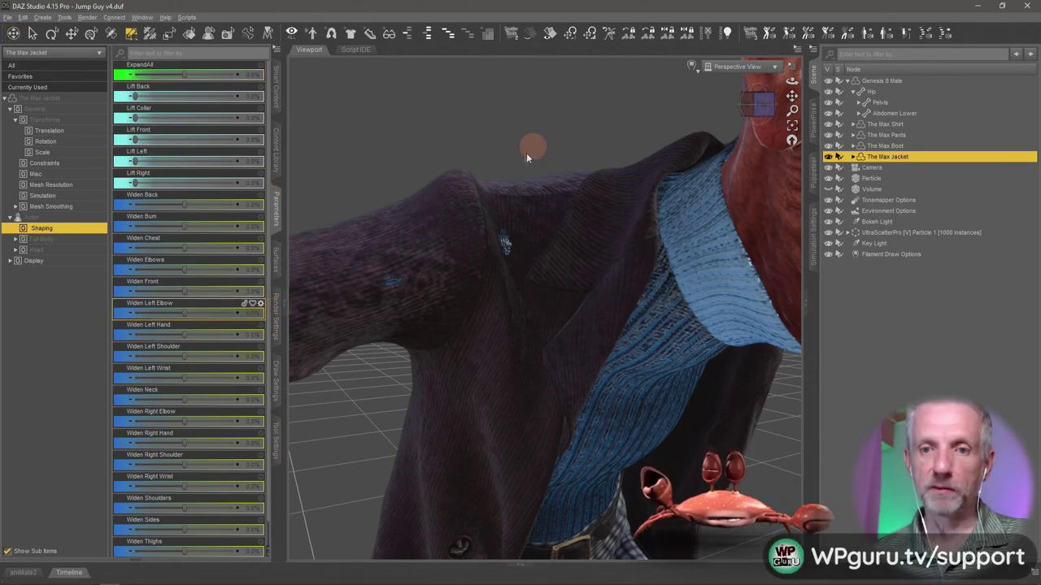
pyautogui.click(277, 427)
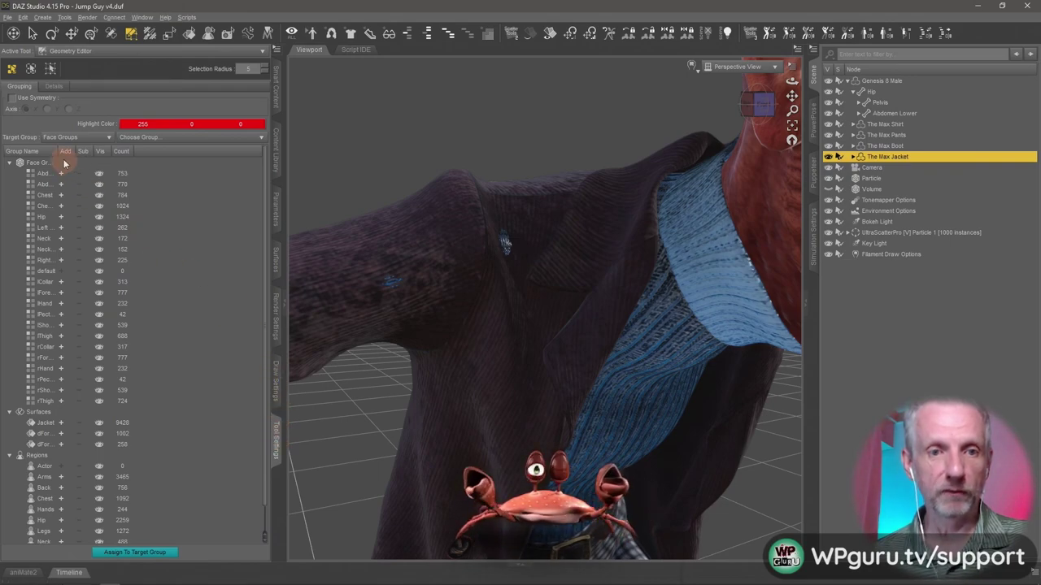
pyautogui.moveTo(60, 152); pyautogui.dragTo(97, 151)
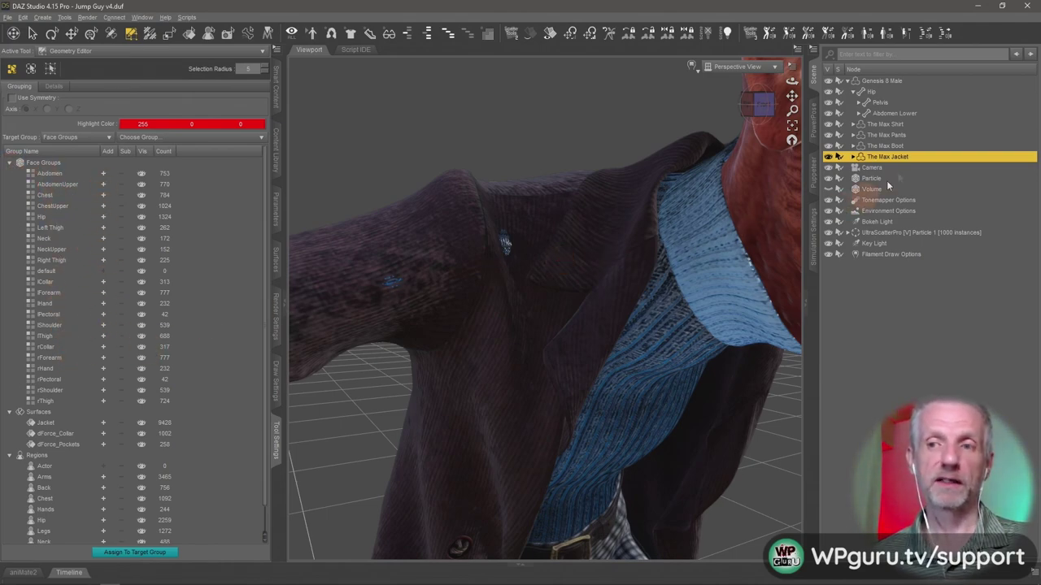
pyautogui.click(399, 251)
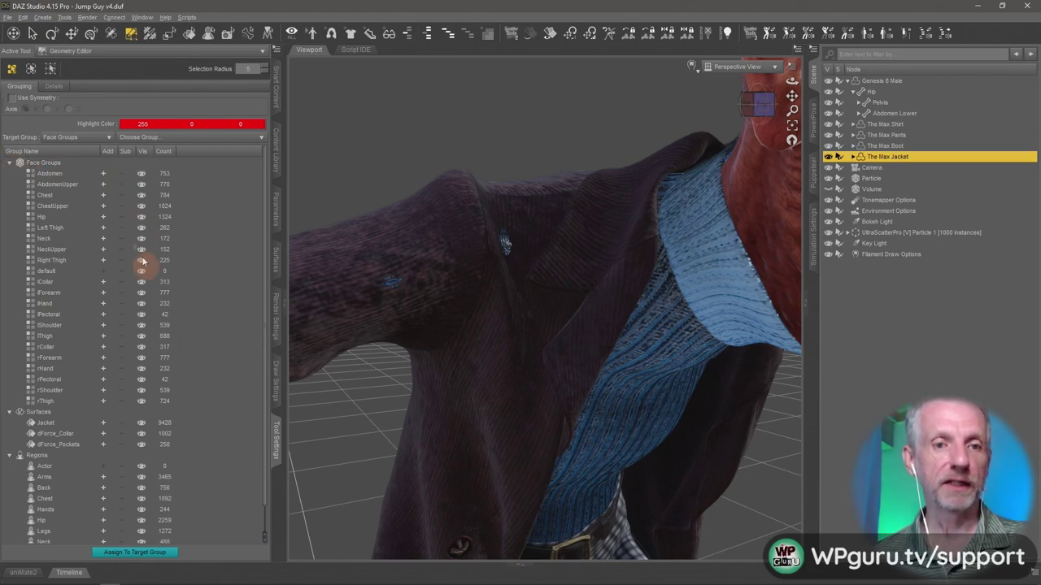
# Highlight the jacket's Jacket, dForce_Collar and dForce_Pockets surfaces in turn to see which areas each covers
pyautogui.click(10, 163)
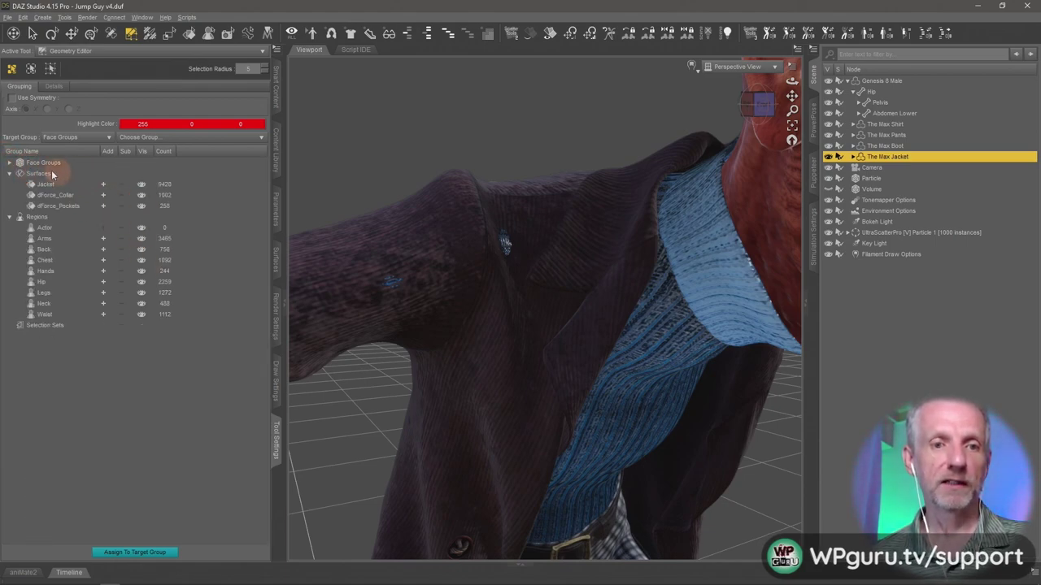
pyautogui.click(46, 184)
pyautogui.click(62, 197)
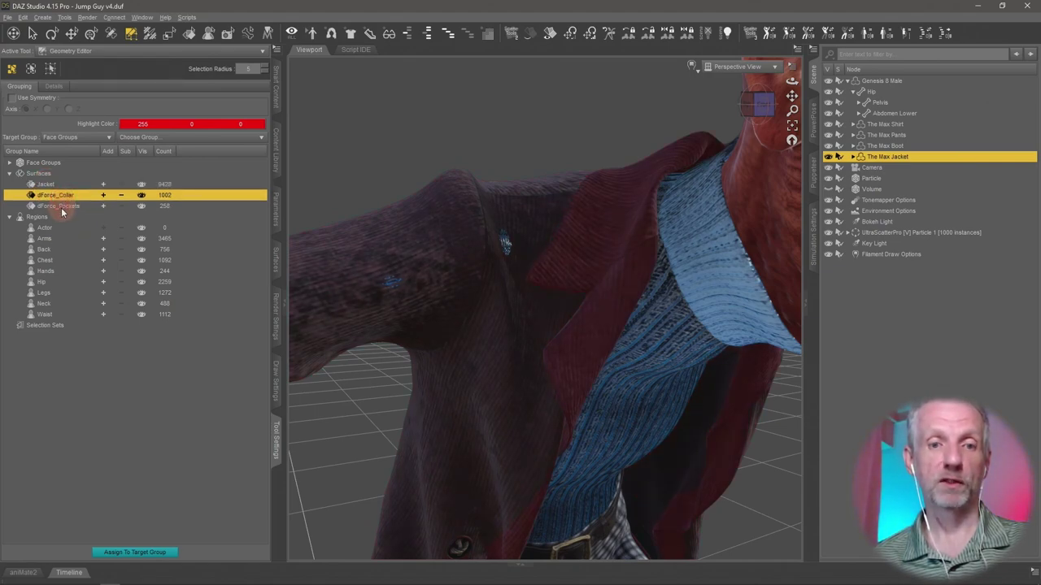
pyautogui.click(62, 208)
pyautogui.click(59, 197)
pyautogui.click(54, 187)
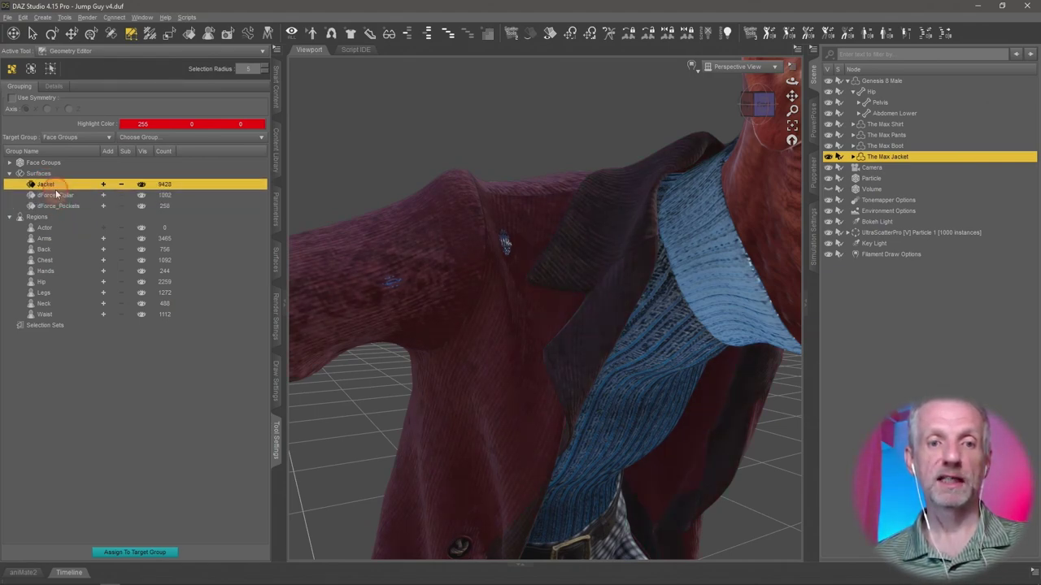
# Temporarily hide the Jacket and dForce_Collar surfaces one at a time, showing each again
pyautogui.click(141, 184)
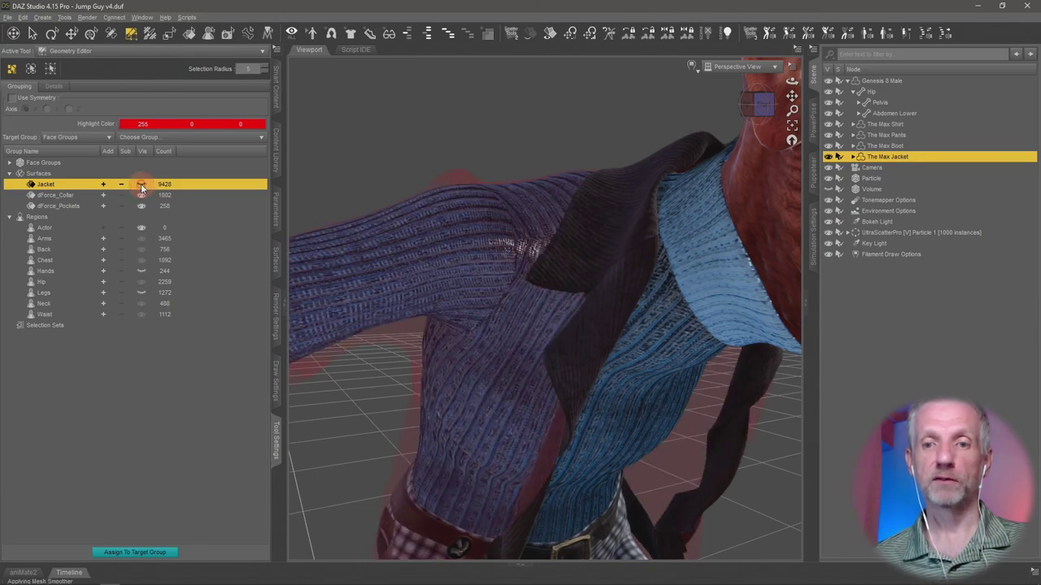
pyautogui.click(141, 183)
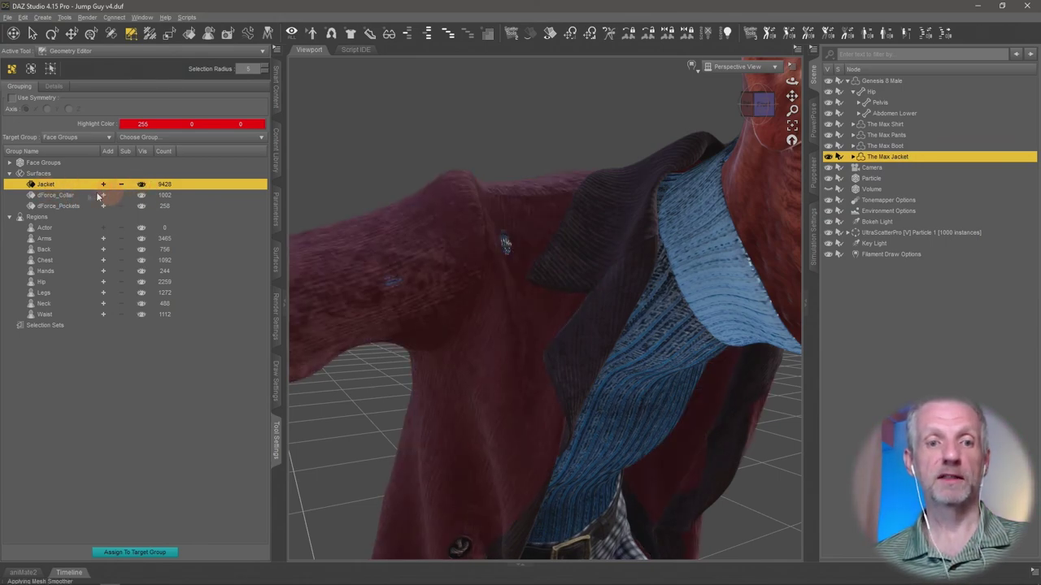
pyautogui.click(57, 197)
pyautogui.click(142, 196)
pyautogui.click(141, 195)
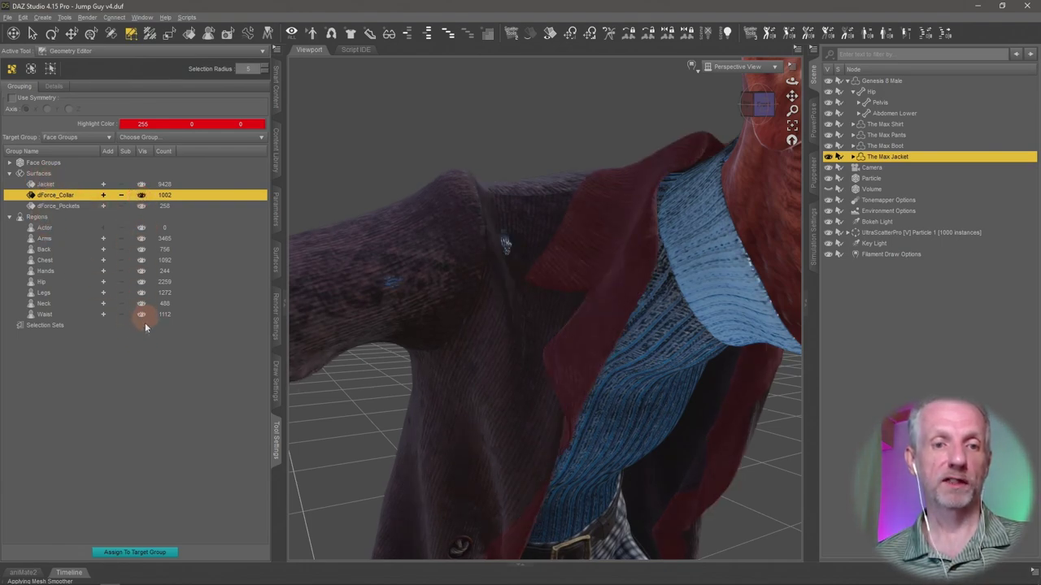
# Collapse the Surfaces and Regions groups of the jacket and select Selection Sets
pyautogui.click(10, 174)
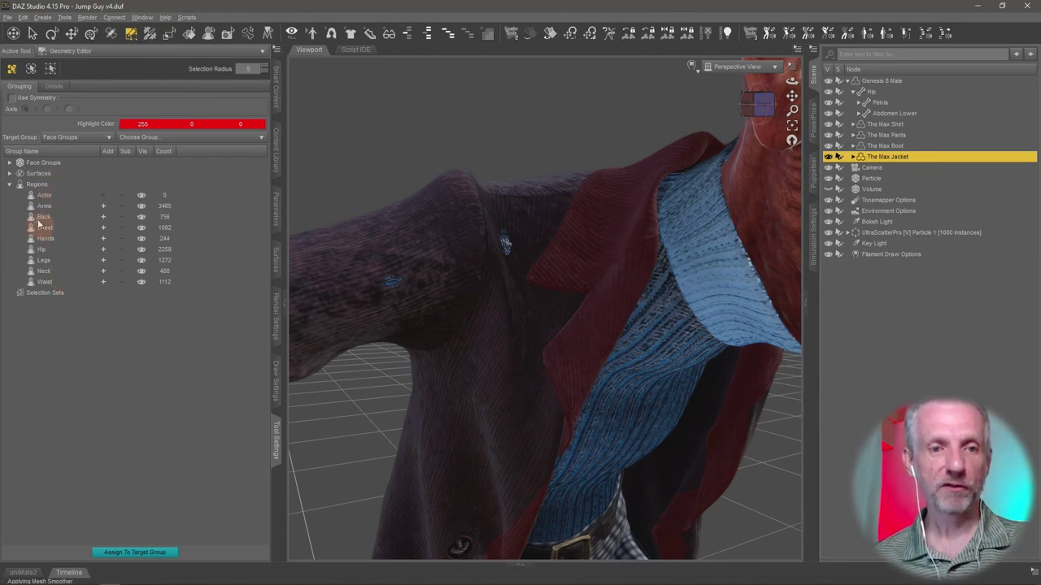
pyautogui.click(9, 186)
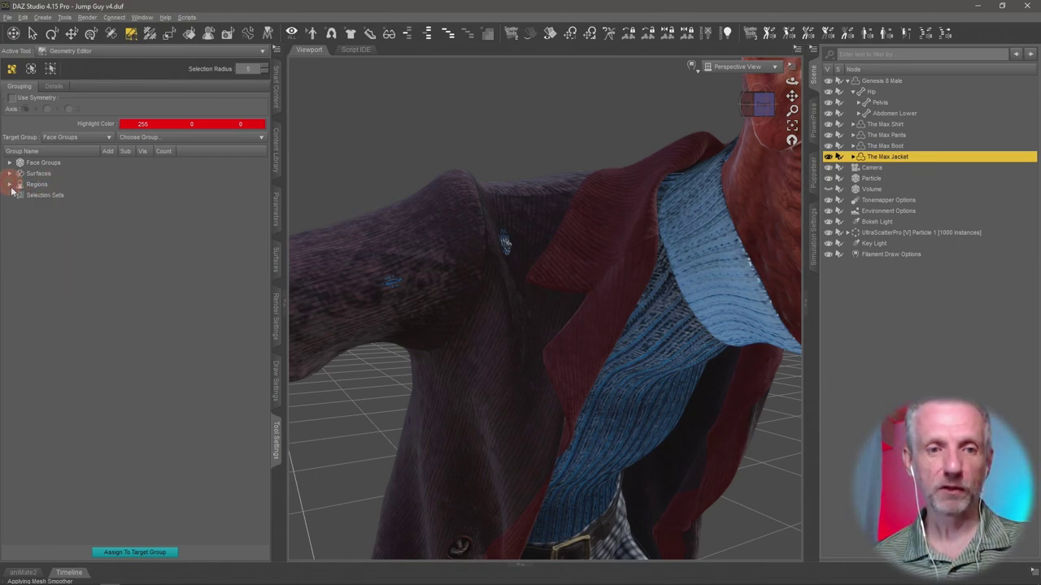
pyautogui.click(52, 195)
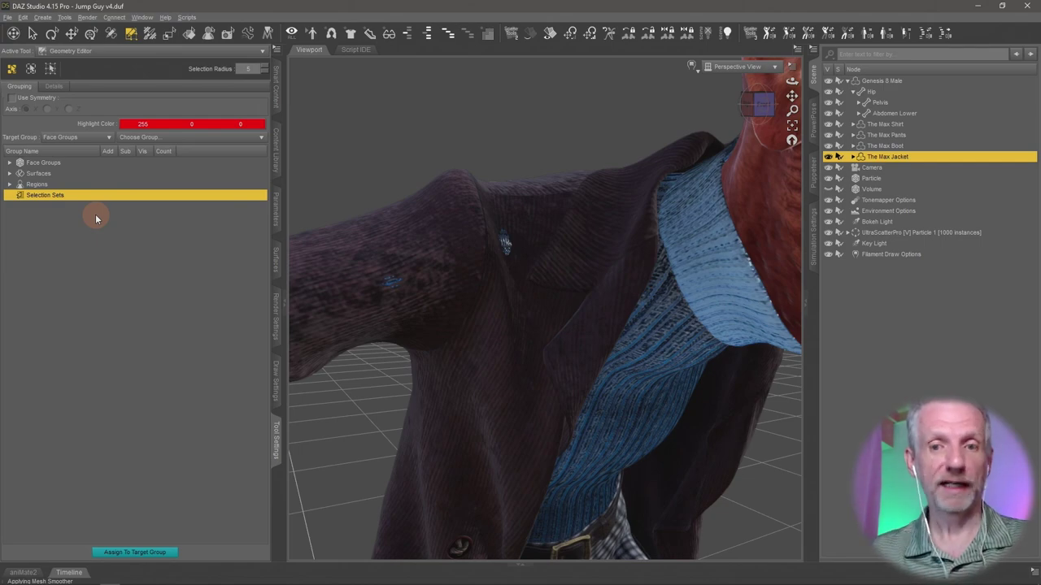
# Select The Max Shirt for geometry editing with a drag selection radius of 30
pyautogui.keyDown('alt'); pyautogui.moveTo(433, 247); pyautogui.dragTo(428, 238); pyautogui.keyUp('alt')
pyautogui.keyDown('alt'); pyautogui.moveTo(571, 240); pyautogui.dragTo(535, 245); pyautogui.keyUp('alt')
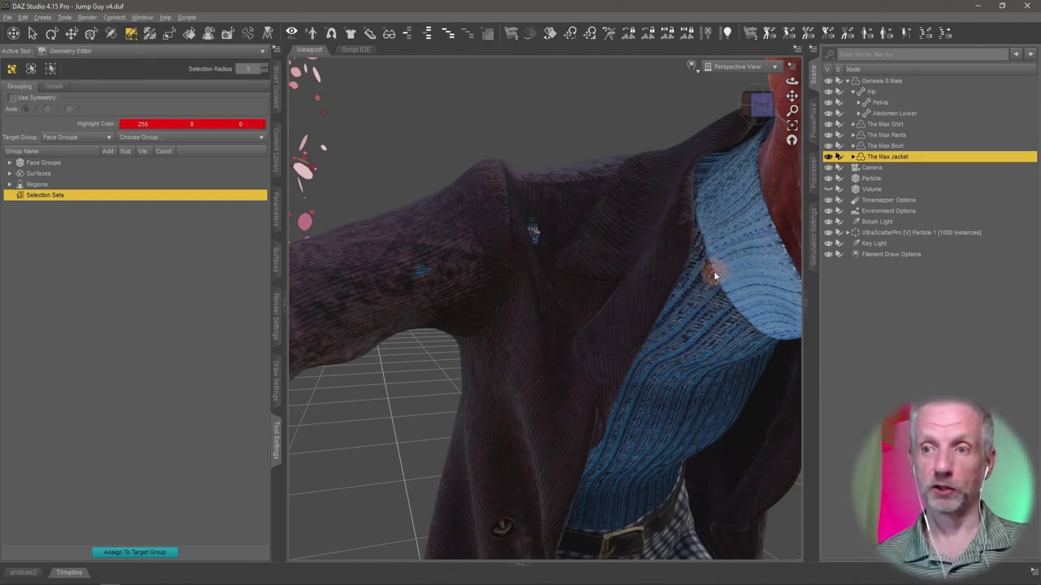
pyautogui.click(899, 124)
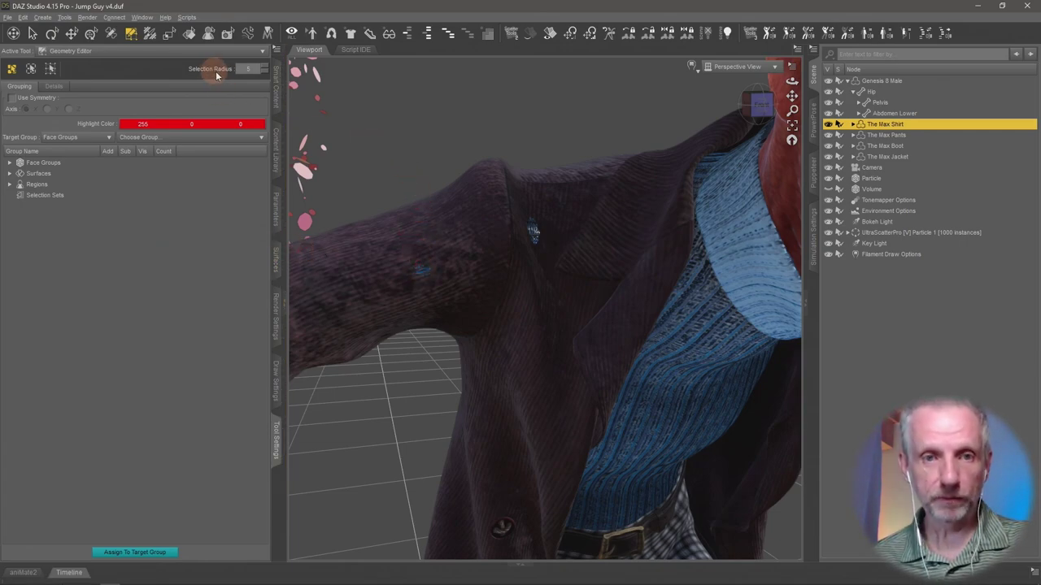
pyautogui.click(12, 70)
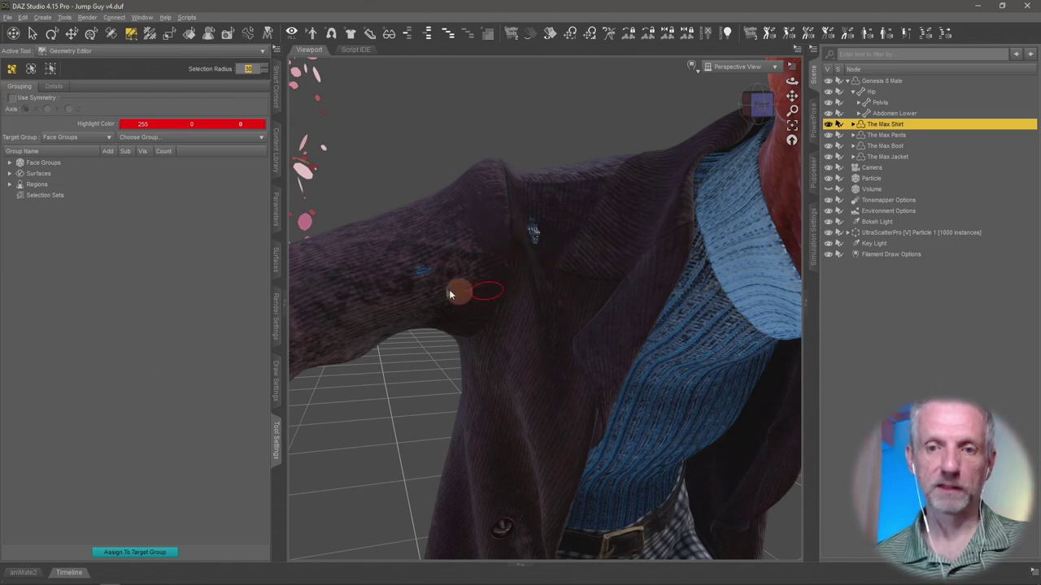
pyautogui.scroll(-5, 528, 297)
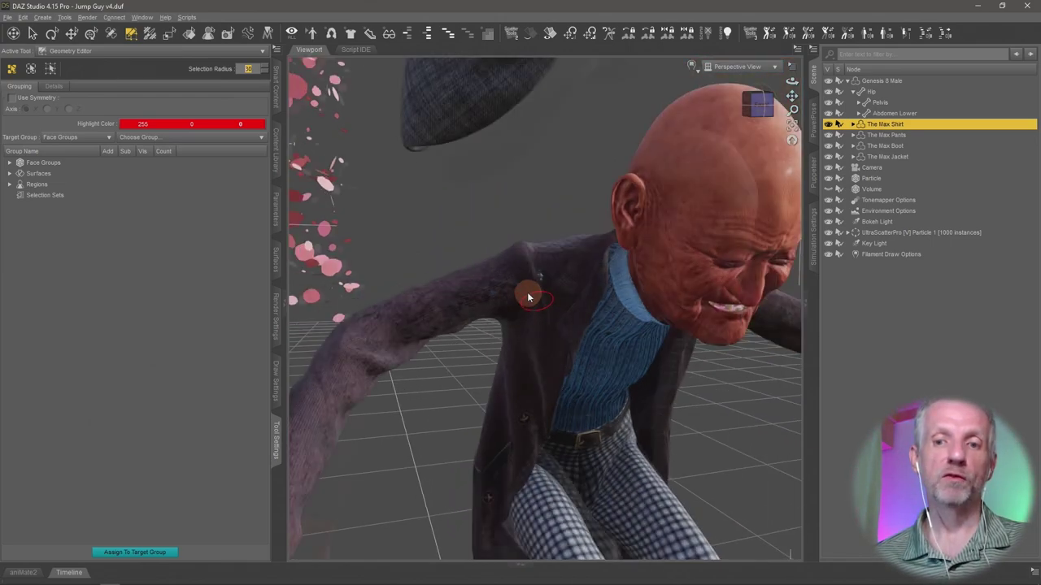
pyautogui.scroll(8, 528, 297)
pyautogui.scroll(-6, 528, 297)
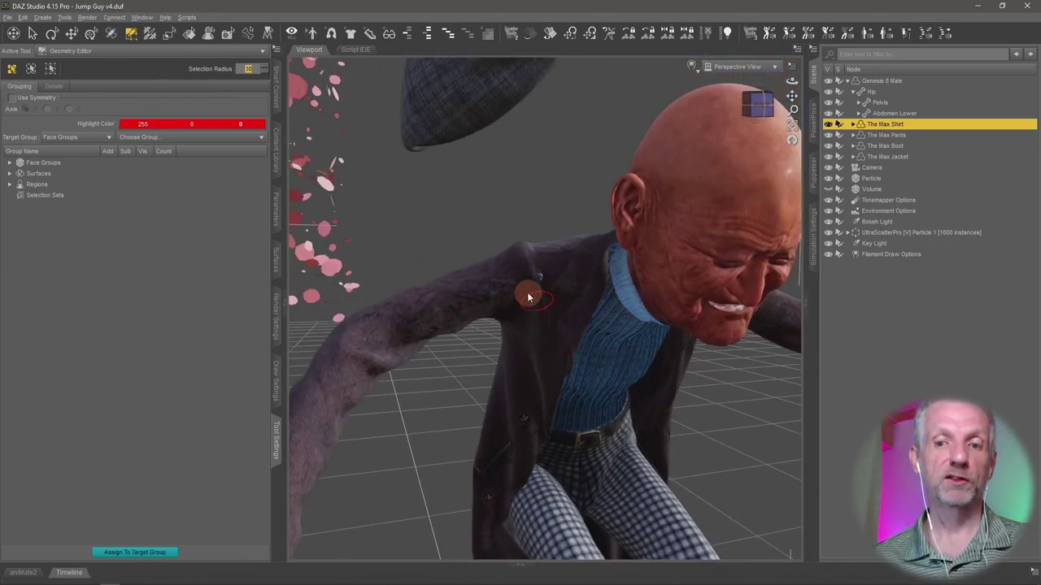
pyautogui.scroll(1, 527, 297)
pyautogui.scroll(6, 528, 298)
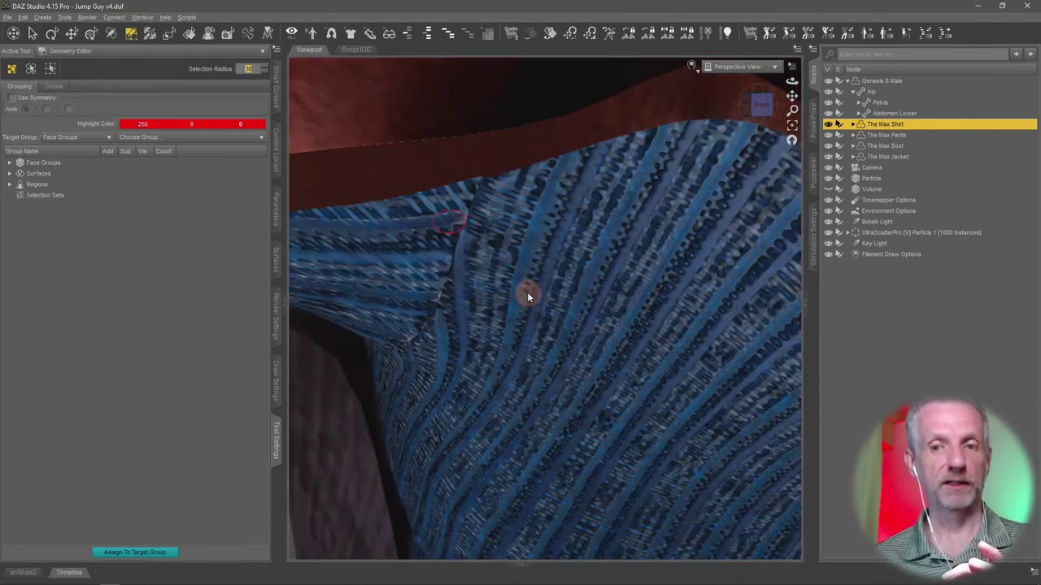
pyautogui.scroll(-4, 528, 297)
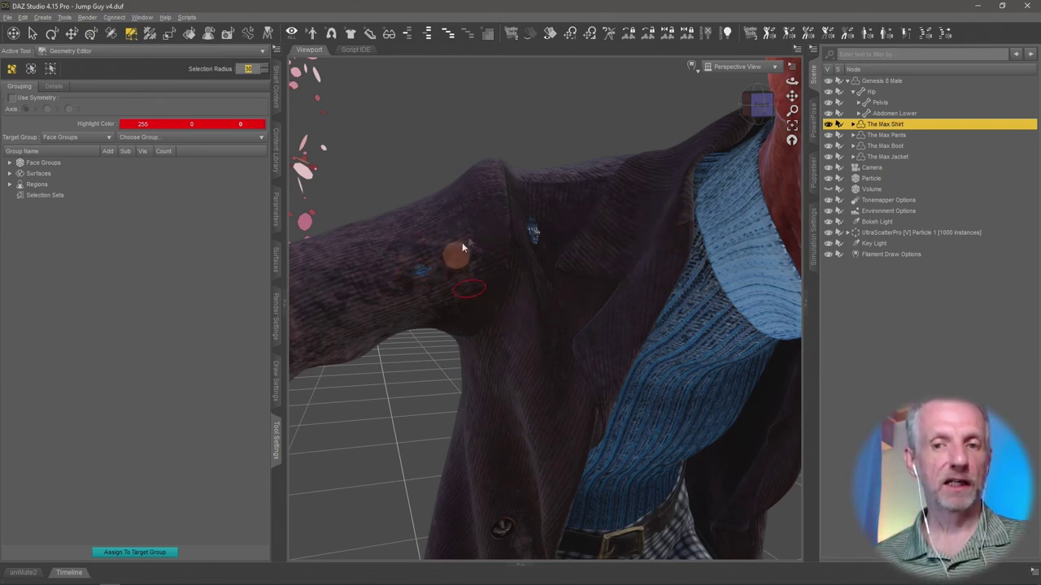
# Select the shirt polygons that poke through the jacket around both shoulders and upper arms
pyautogui.scroll(-8, 526, 327)
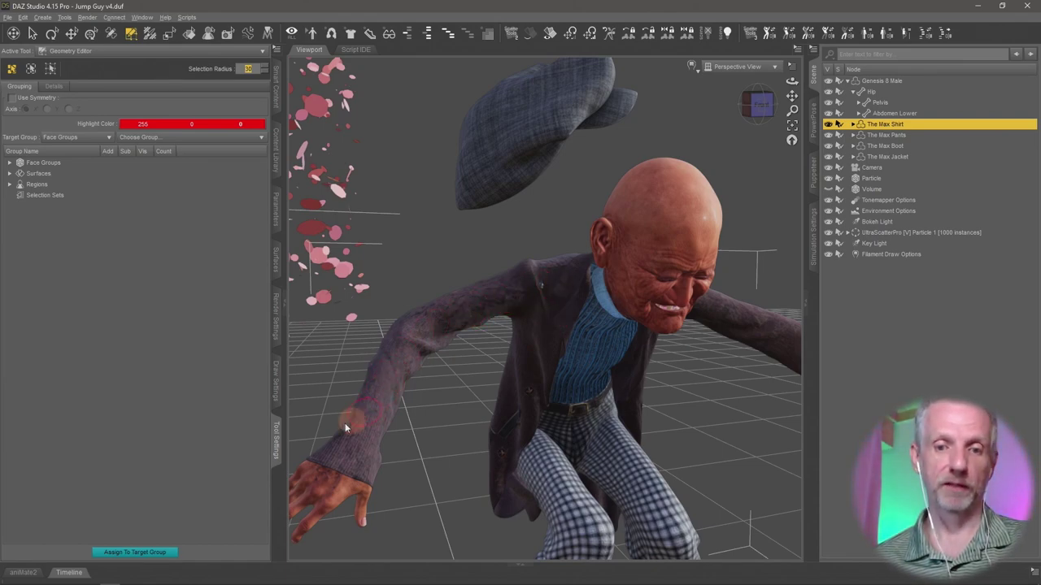
pyautogui.scroll(8, 509, 285)
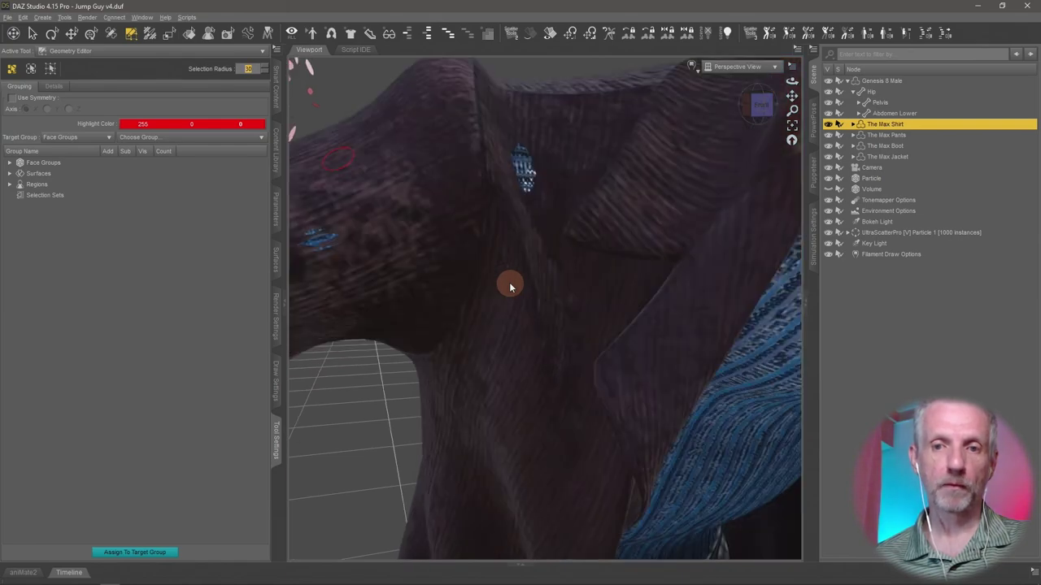
pyautogui.scroll(-4, 507, 281)
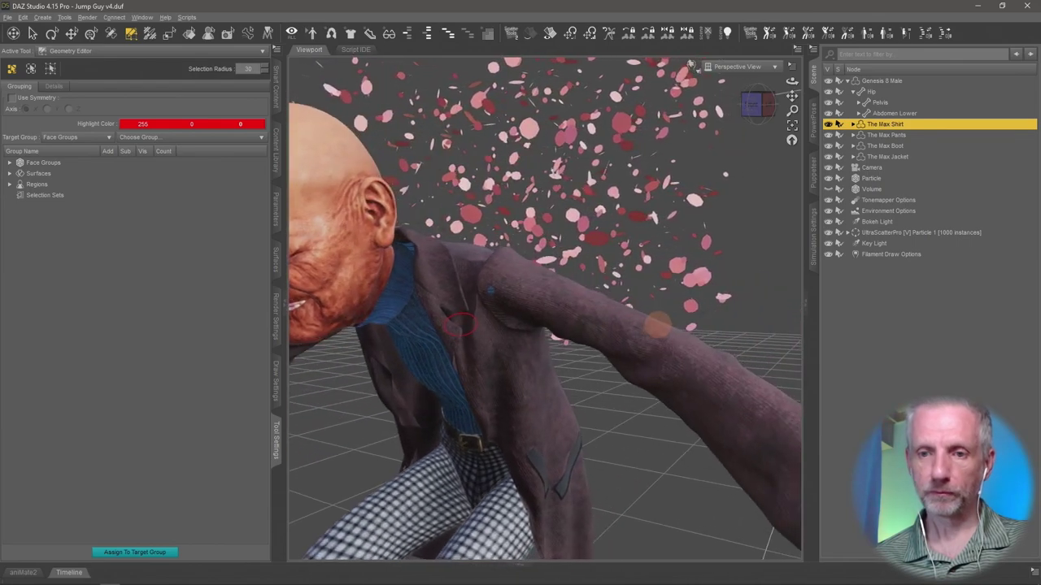
pyautogui.scroll(3, 659, 325)
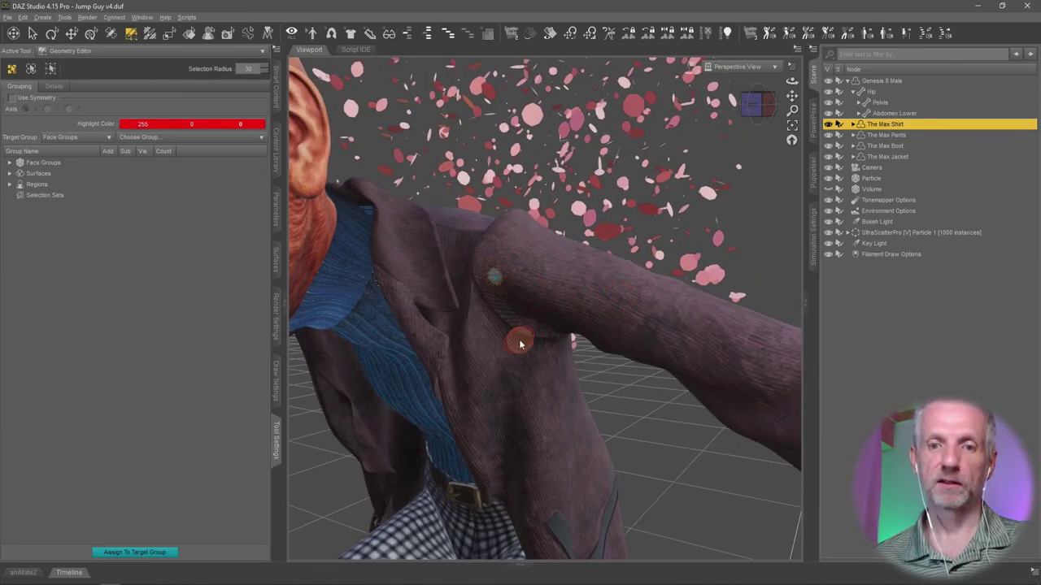
pyautogui.moveTo(521, 343)
pyautogui.keyDown('alt'); pyautogui.mouseDown()
pyautogui.moveTo(509, 340)
pyautogui.moveTo(520, 342)
pyautogui.mouseUp(); pyautogui.keyUp('alt')
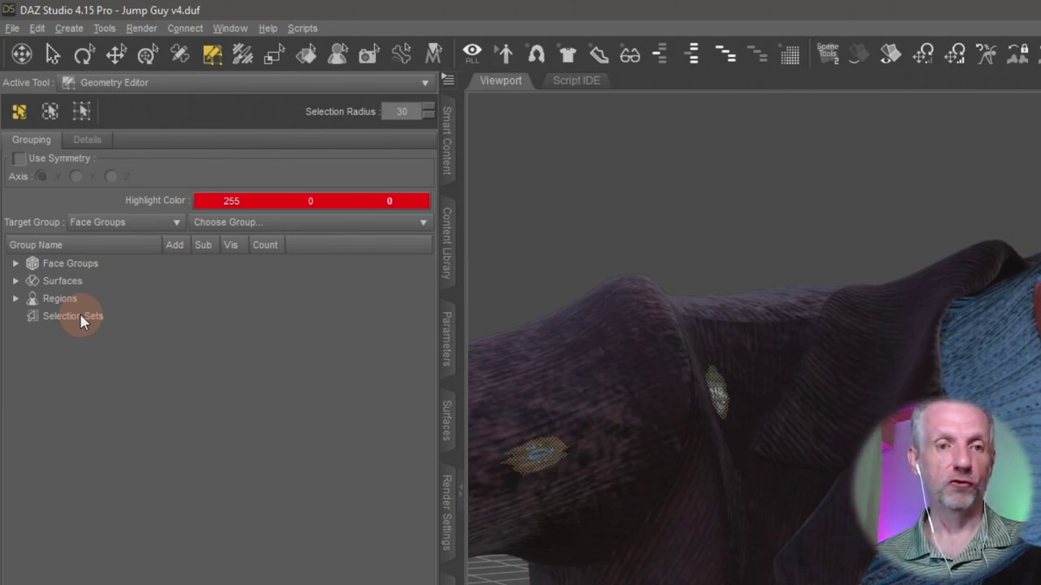
# Create a selection set named Shirt Poke from the selected shirt polygons
pyautogui.rightClick(80, 321)
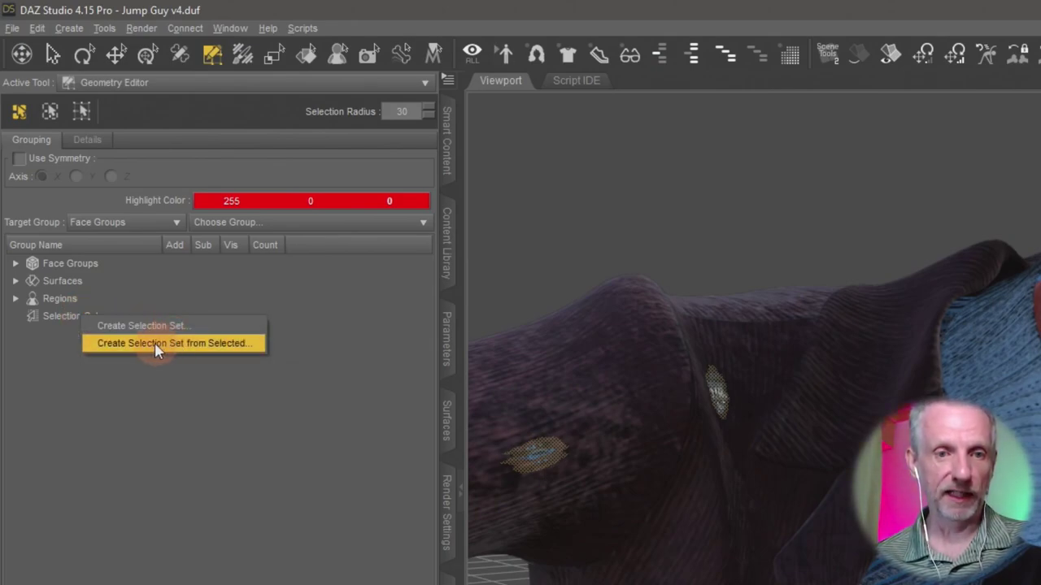
pyautogui.click(232, 346)
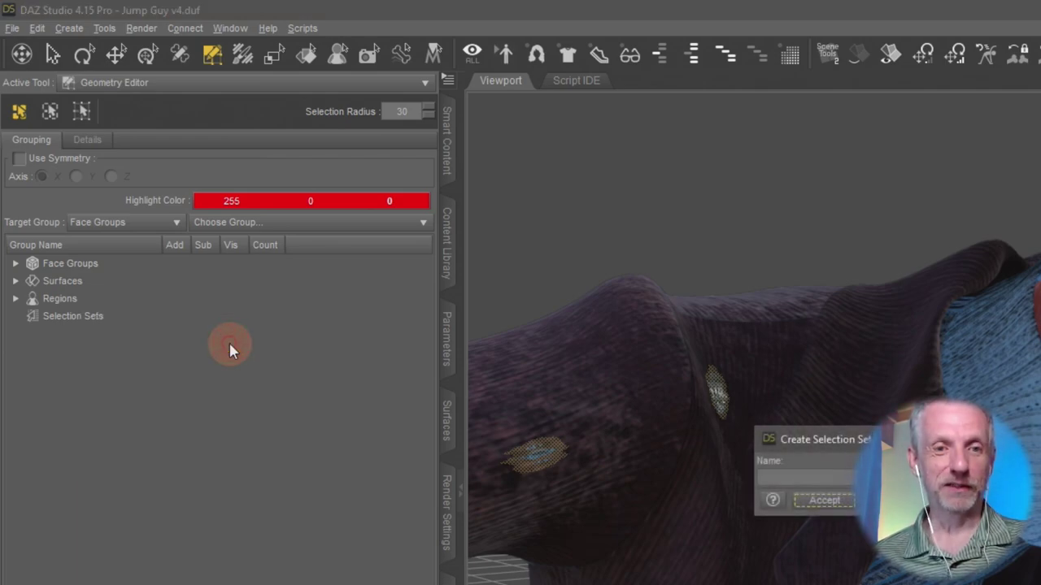
pyautogui.moveTo(840, 436); pyautogui.dragTo(367, 291)
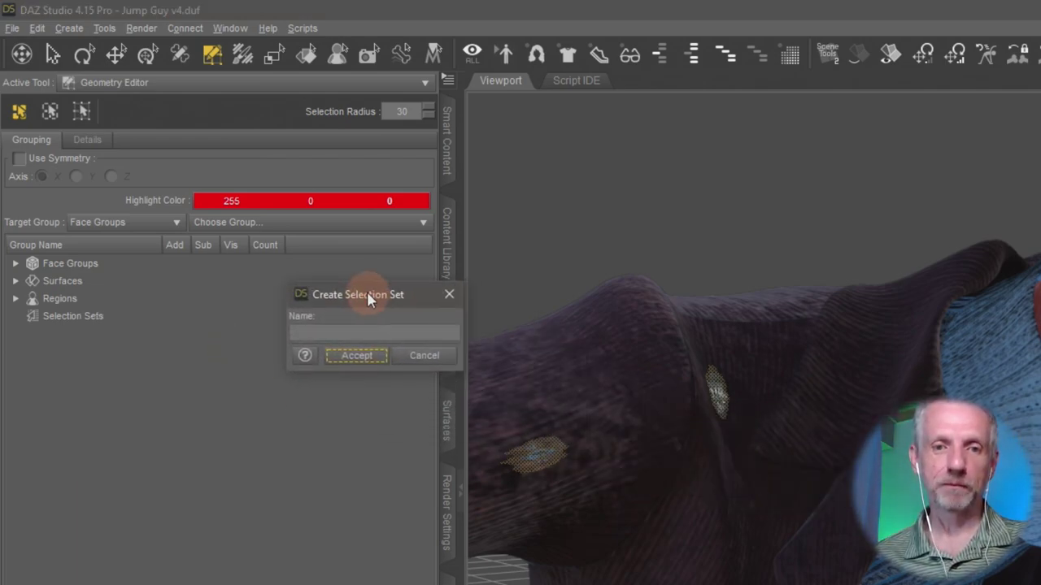
pyautogui.click(383, 334)
pyautogui.click(386, 333)
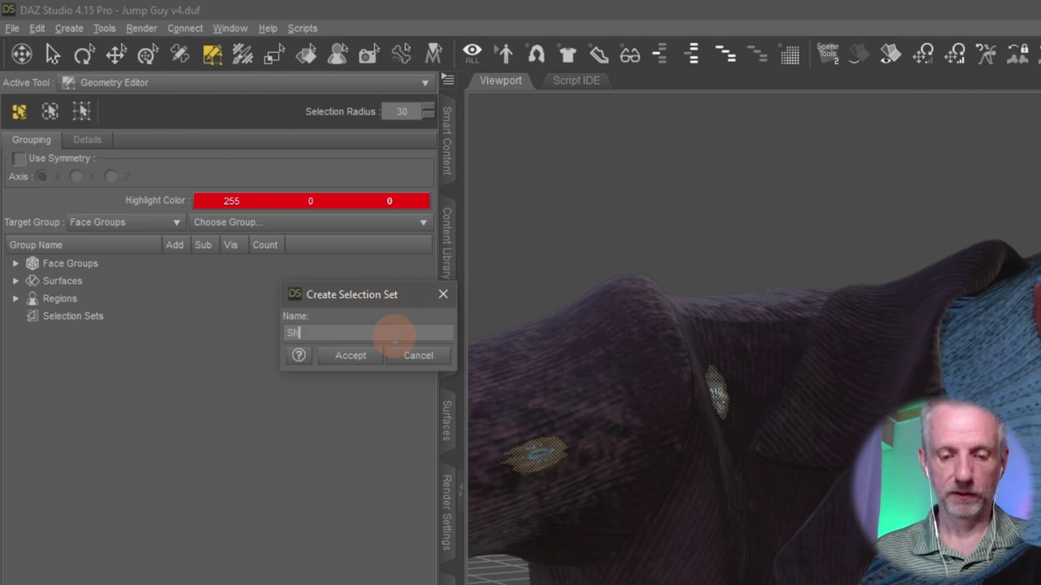
pyautogui.write('Shirt Poke')
pyautogui.press('Return')
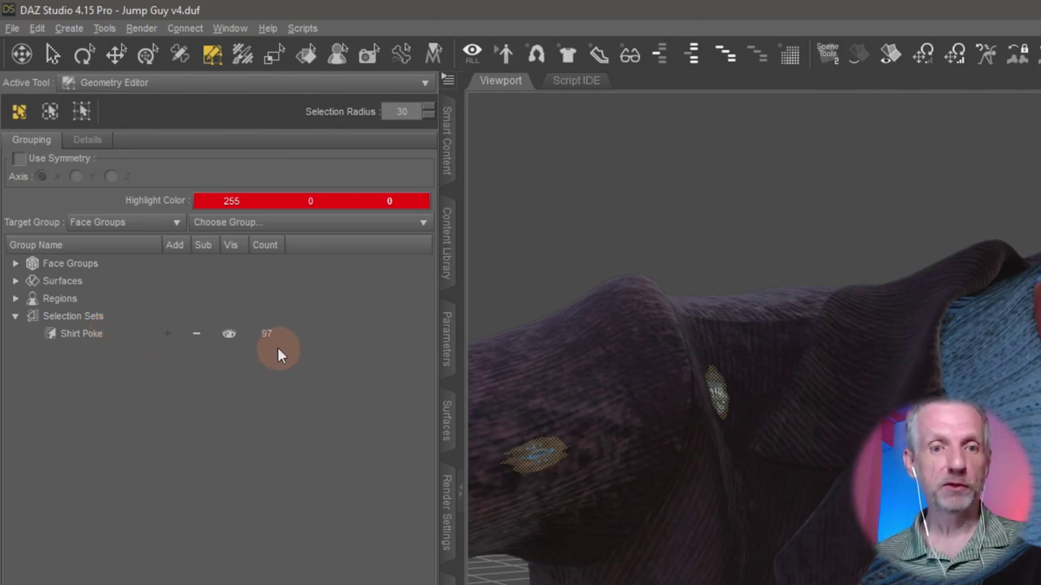
# Hide the Shirt Poke selection set's polygons and check the shirt with The Max Jacket temporarily hidden
pyautogui.click(228, 336)
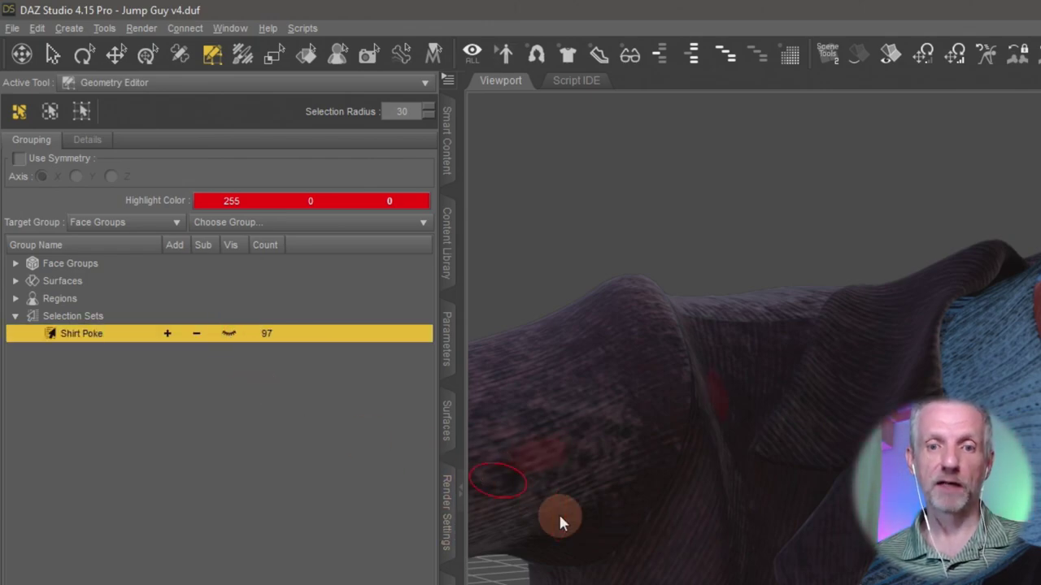
pyautogui.keyDown('alt'); pyautogui.moveTo(602, 443); pyautogui.dragTo(553, 500); pyautogui.keyUp('alt')
pyautogui.keyDown('alt'); pyautogui.moveTo(517, 465); pyautogui.dragTo(851, 476); pyautogui.keyUp('alt')
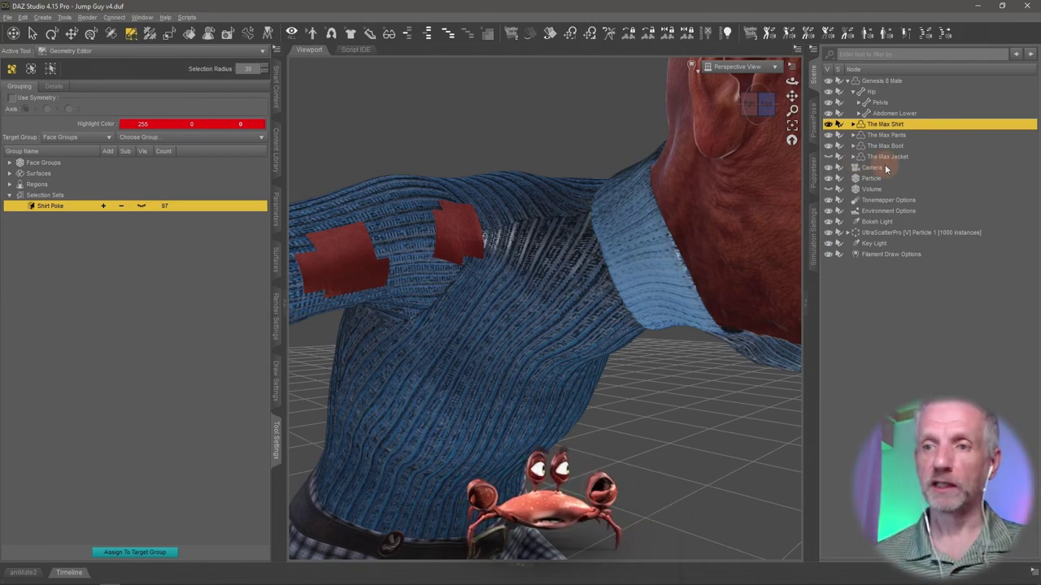
pyautogui.keyDown('alt'); pyautogui.moveTo(723, 235); pyautogui.dragTo(345, 242); pyautogui.keyUp('alt')
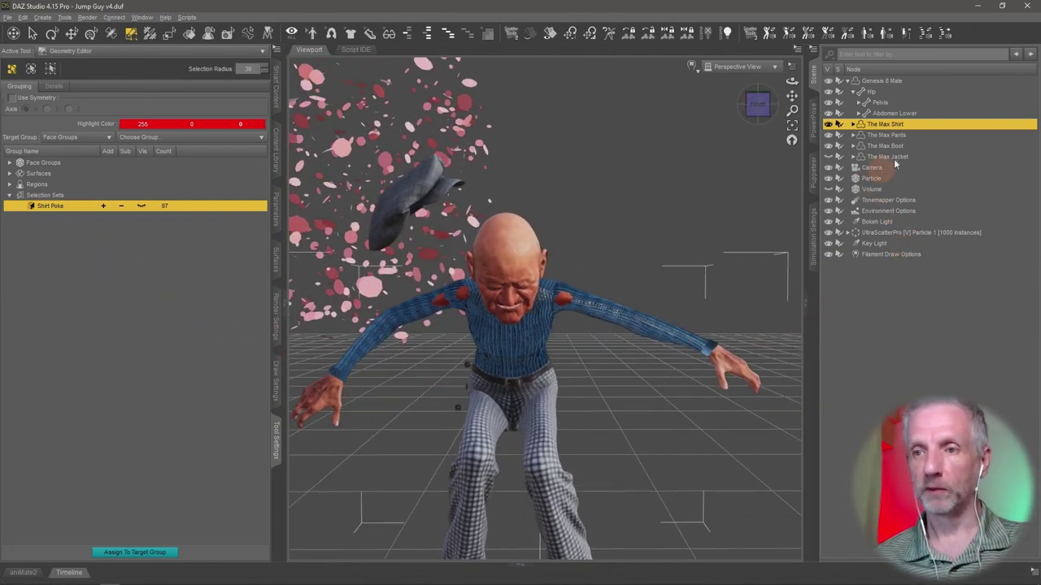
pyautogui.click(829, 156)
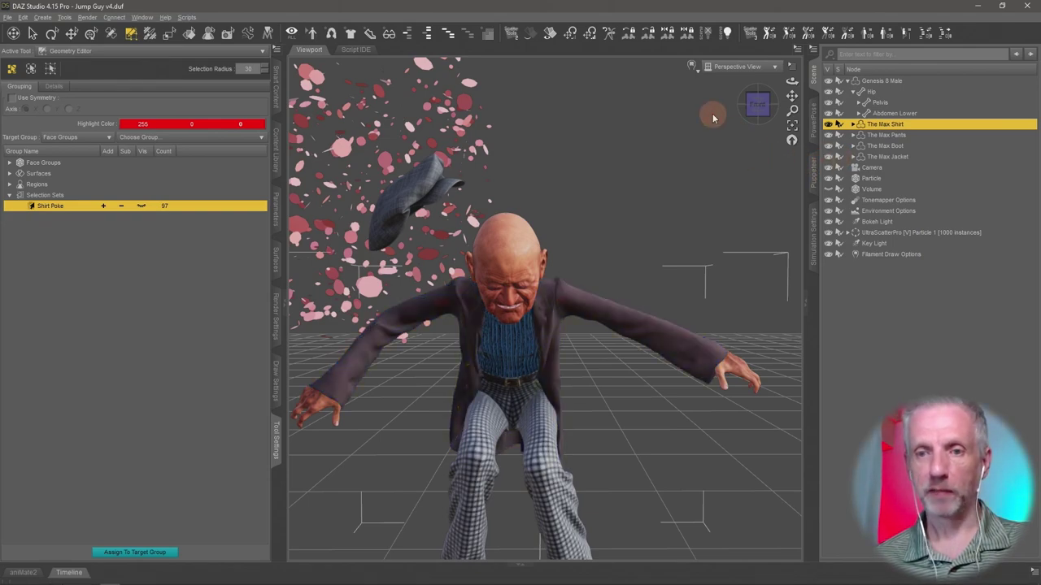
# With the Universal tool active, view the scene through Camera and open the render settings
pyautogui.click(90, 36)
pyautogui.click(748, 68)
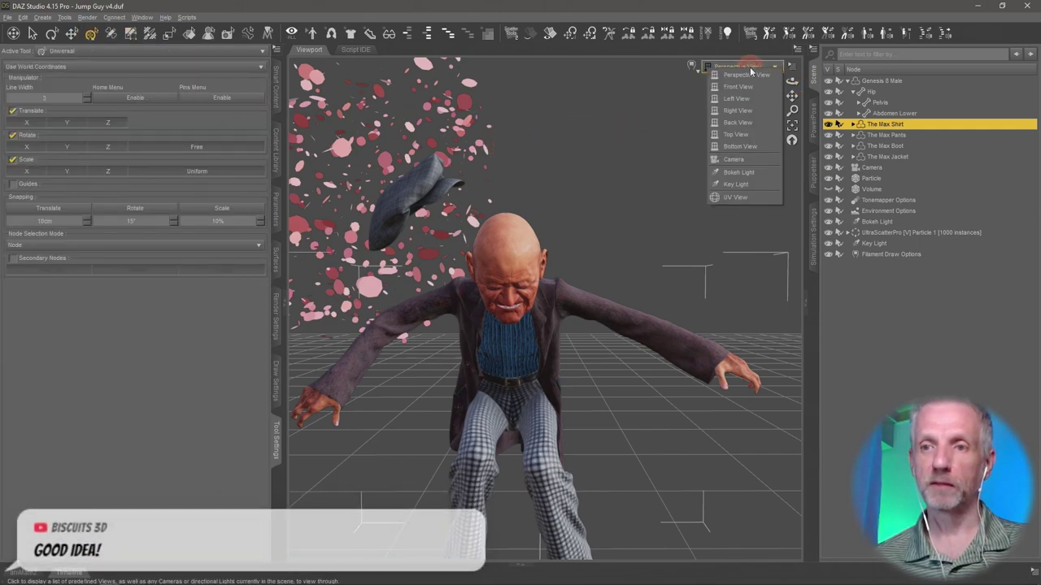
pyautogui.click(734, 159)
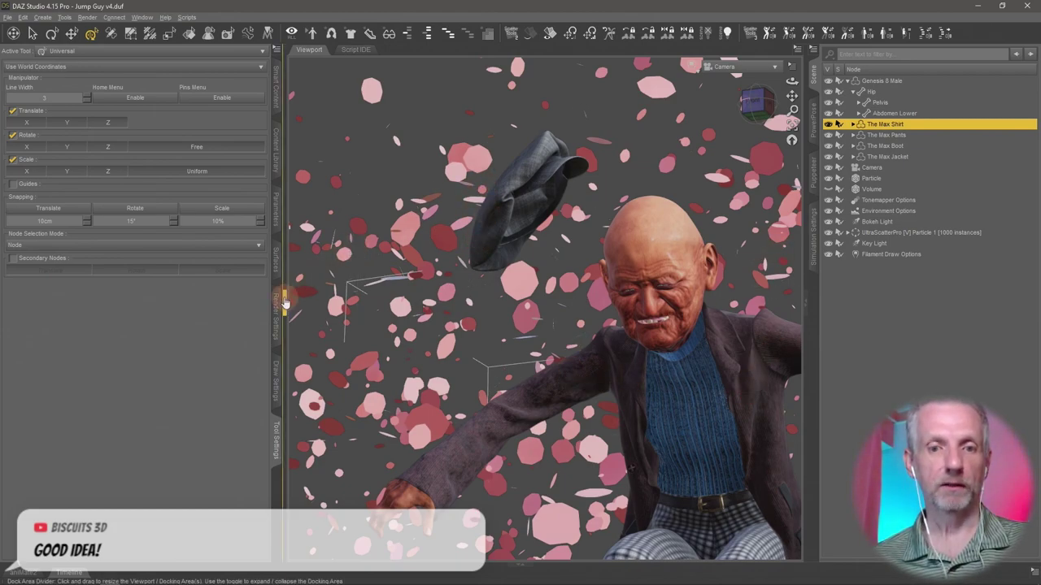
pyautogui.click(277, 321)
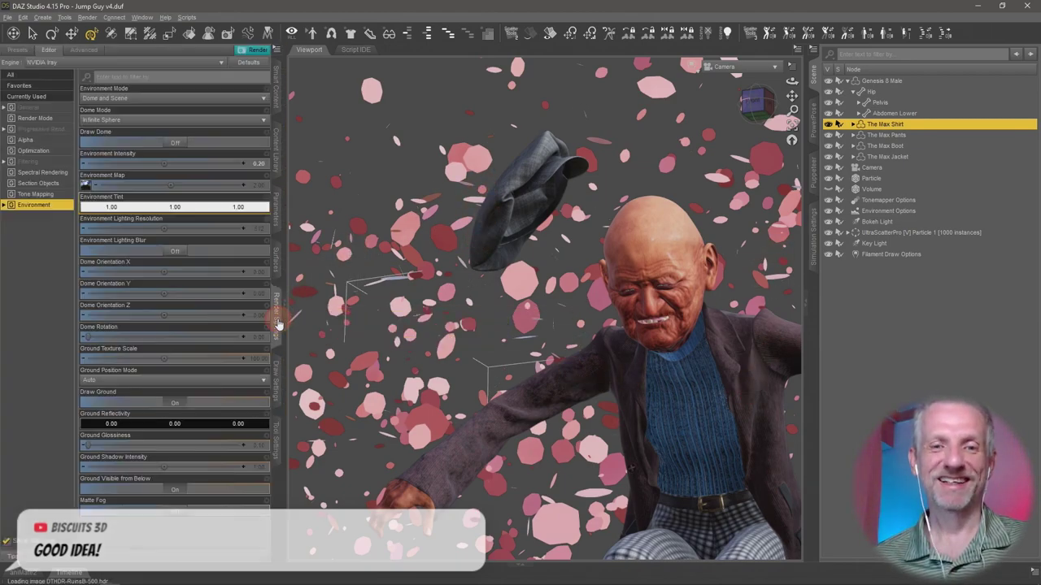